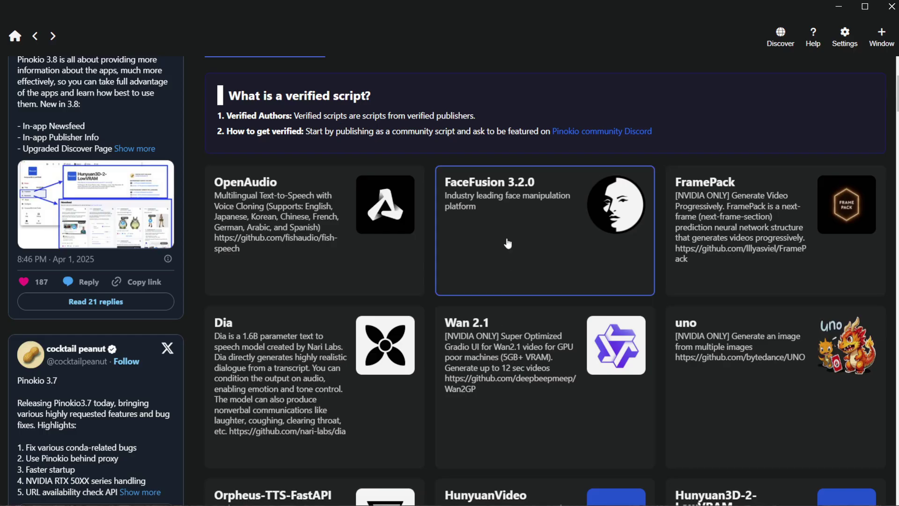
Open the Wan 2.1 app page and highlight the 'GPU poor machines (5GB' VRAM claim.
{"action": "left_click", "coordinate": [510, 340]}
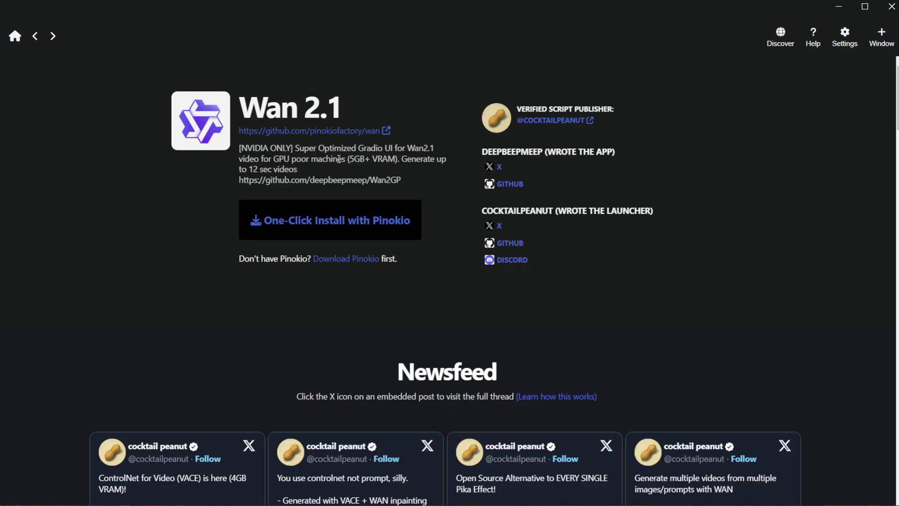
{"action": "left_click_drag", "start_coordinate": [270, 160], "coordinate": [339, 163]}
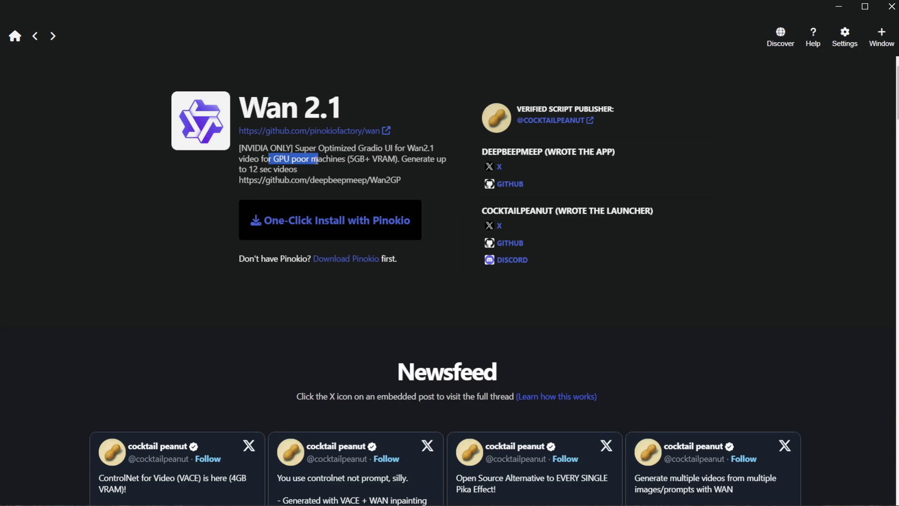
{"action": "left_click_drag", "start_coordinate": [339, 163], "coordinate": [392, 161]}
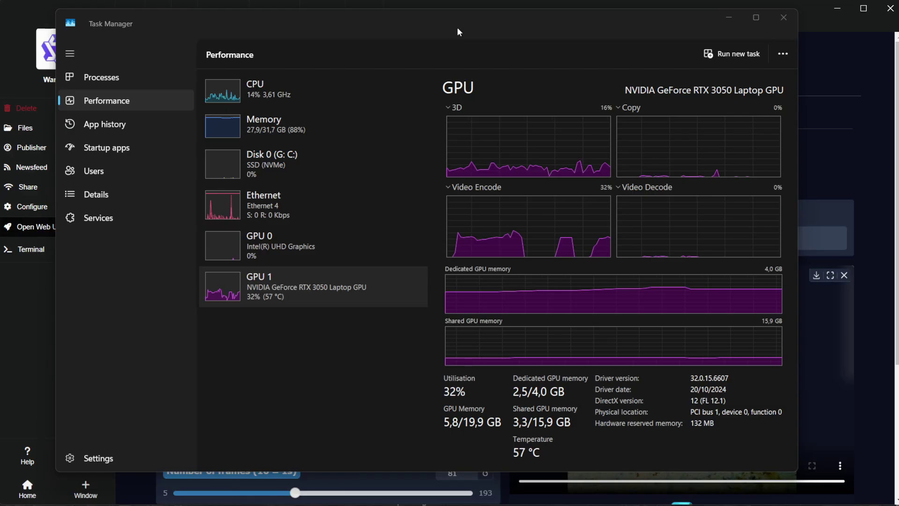
Drag Task Manager off the right edge of the screen to reveal the WanGP interface.
{"action": "left_click_drag", "start_coordinate": [458, 31], "coordinate": [898, 106]}
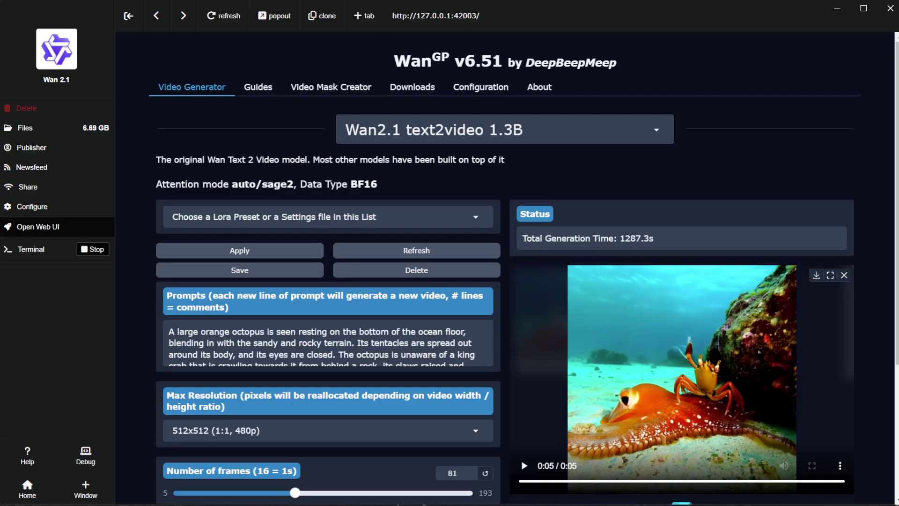
{"action": "left_click", "coordinate": [245, 93]}
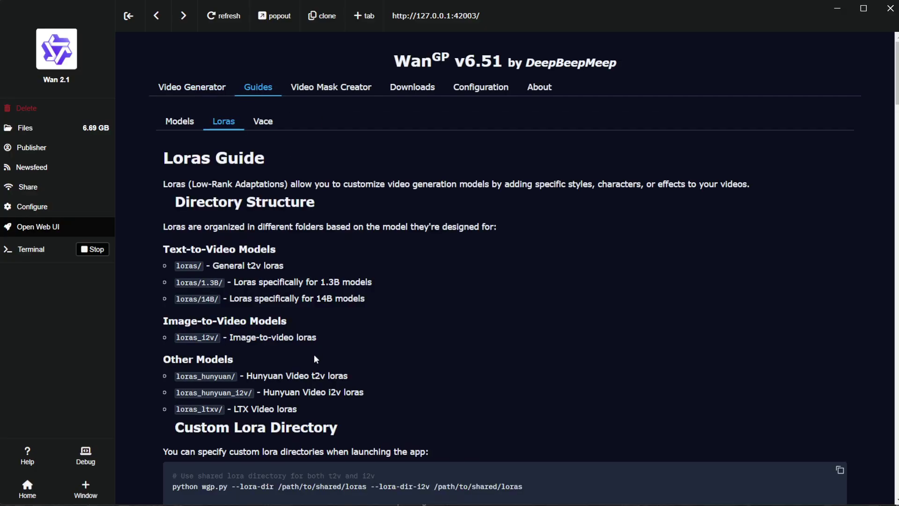
{"action": "scroll", "coordinate": [314, 354], "scroll_direction": "down", "scroll_amount": 2}
{"action": "scroll", "coordinate": [314, 354], "scroll_direction": "up", "scroll_amount": 2}
{"action": "left_click", "coordinate": [180, 121]}
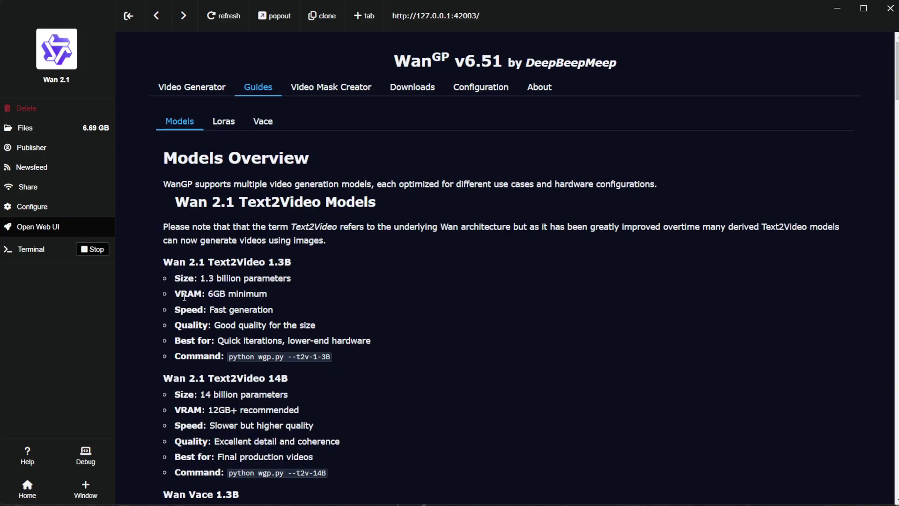
{"action": "left_click_drag", "start_coordinate": [181, 295], "coordinate": [279, 298]}
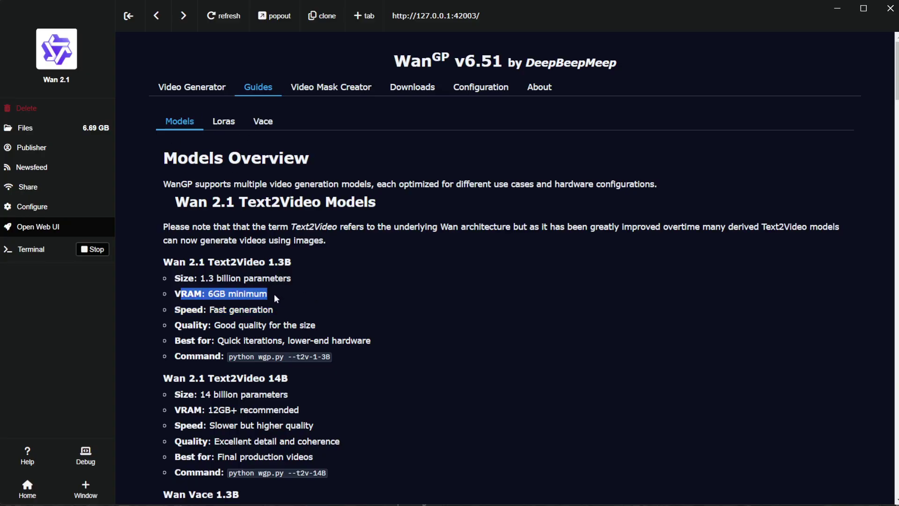
{"action": "scroll", "coordinate": [275, 294], "scroll_direction": "down", "scroll_amount": 2}
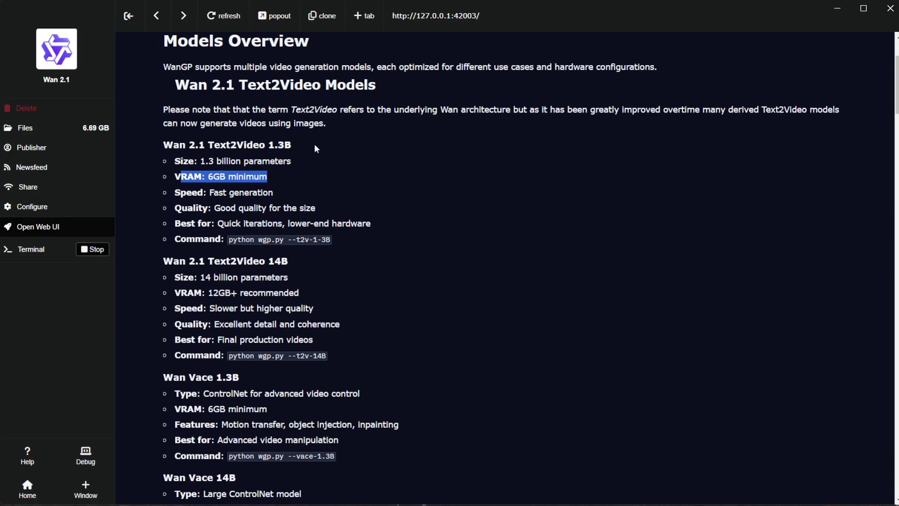
{"action": "scroll", "coordinate": [276, 89], "scroll_direction": "up", "scroll_amount": 2}
{"action": "scroll", "coordinate": [267, 95], "scroll_direction": "up", "scroll_amount": 1}
{"action": "left_click", "coordinate": [192, 86]}
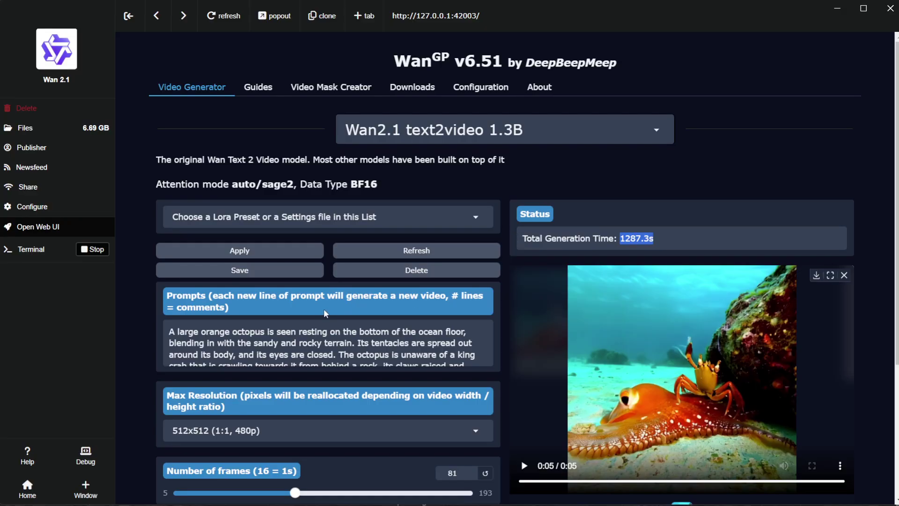
{"action": "scroll", "coordinate": [327, 309], "scroll_direction": "down", "scroll_amount": 2}
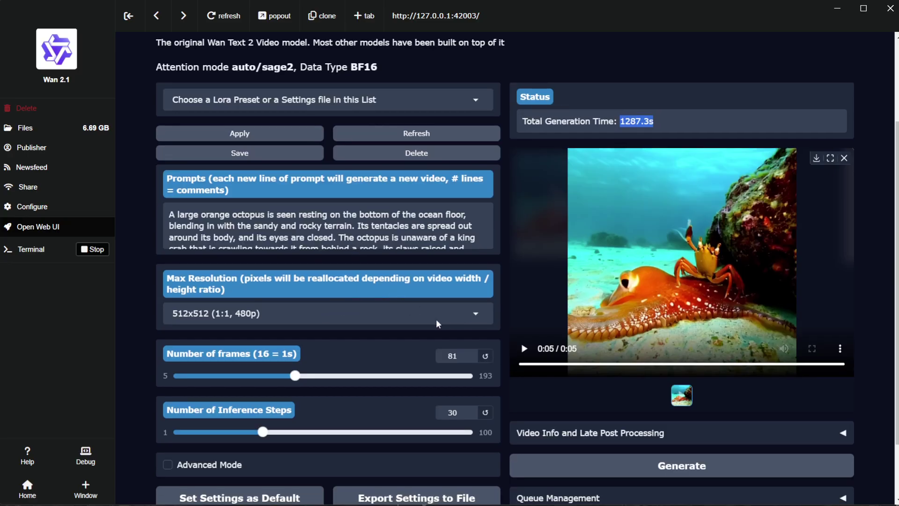
{"action": "left_click", "coordinate": [477, 313]}
{"action": "scroll", "coordinate": [379, 276], "scroll_direction": "down", "scroll_amount": 1}
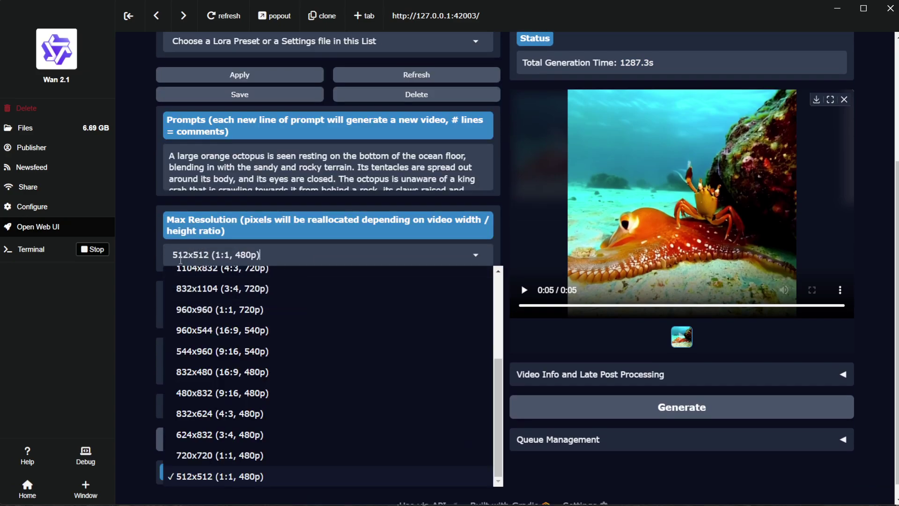
{"action": "left_click", "coordinate": [489, 210]}
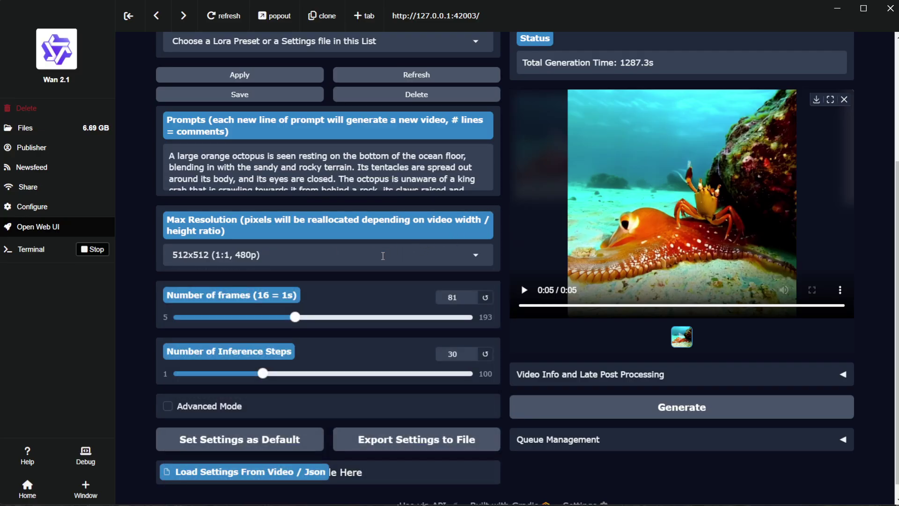
{"action": "scroll", "coordinate": [364, 297], "scroll_direction": "up", "scroll_amount": 1}
{"action": "scroll", "coordinate": [364, 298], "scroll_direction": "up", "scroll_amount": 1}
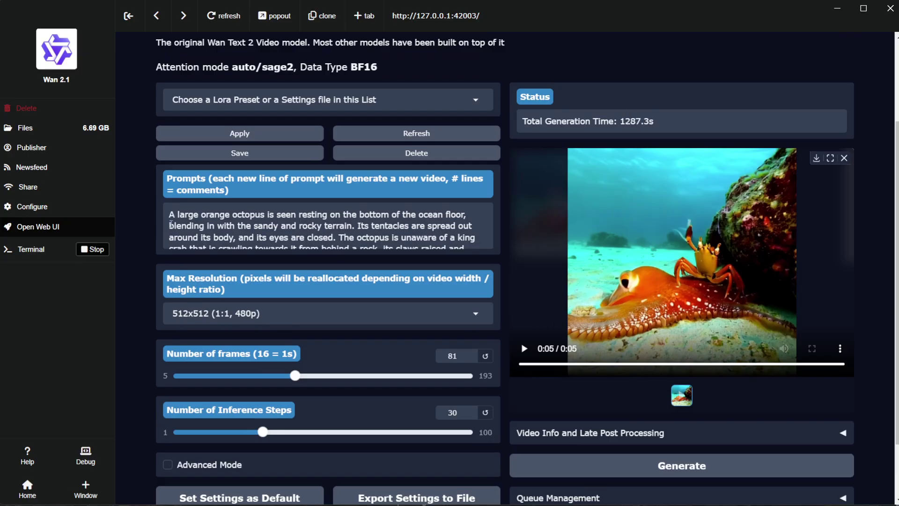
{"action": "left_click_drag", "start_coordinate": [170, 223], "coordinate": [399, 237]}
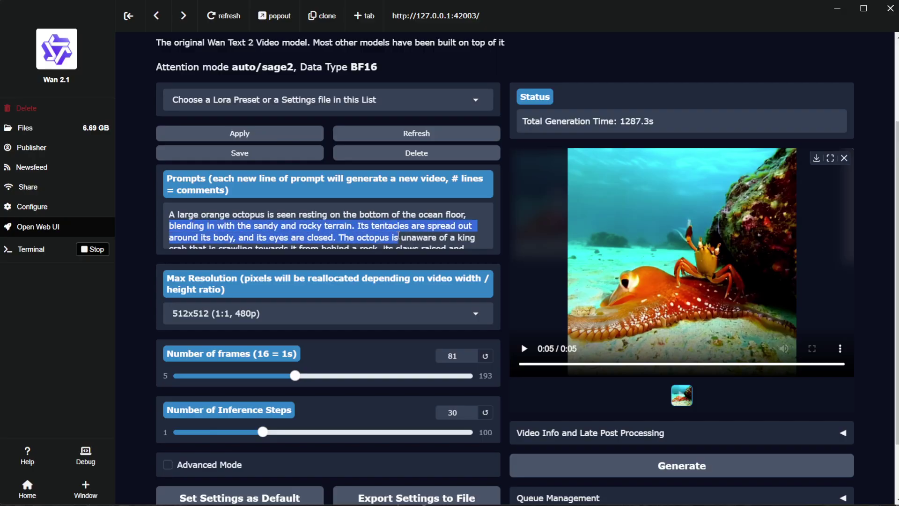
{"action": "left_click", "coordinate": [294, 227]}
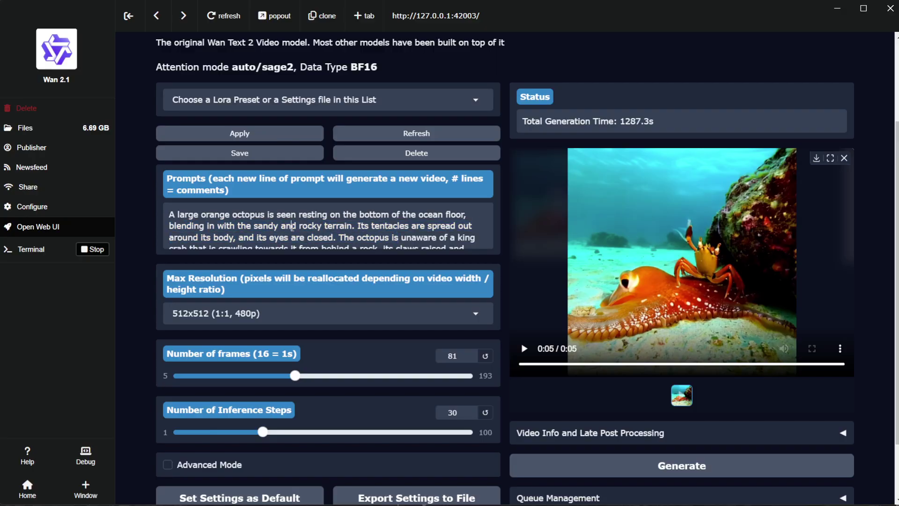
{"action": "scroll", "coordinate": [247, 217], "scroll_direction": "down", "scroll_amount": 3}
{"action": "scroll", "coordinate": [316, 232], "scroll_direction": "down", "scroll_amount": 2}
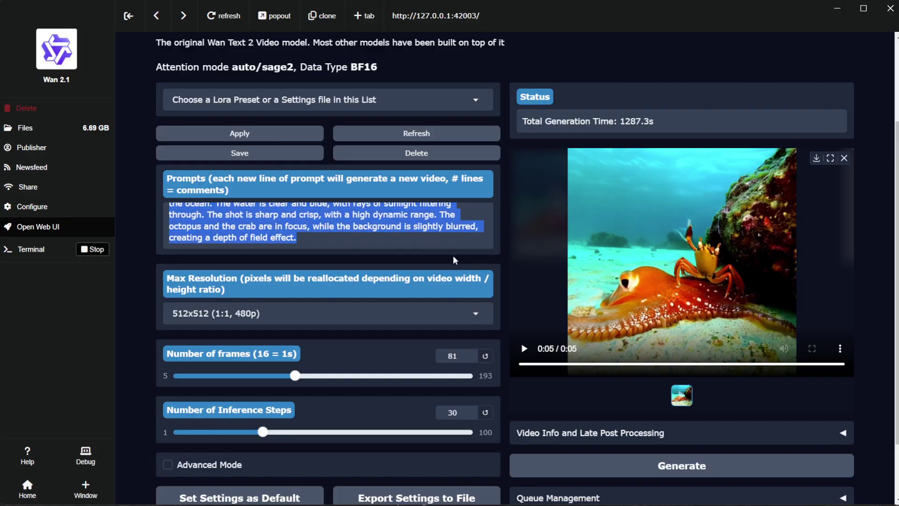
{"action": "left_click", "coordinate": [523, 349]}
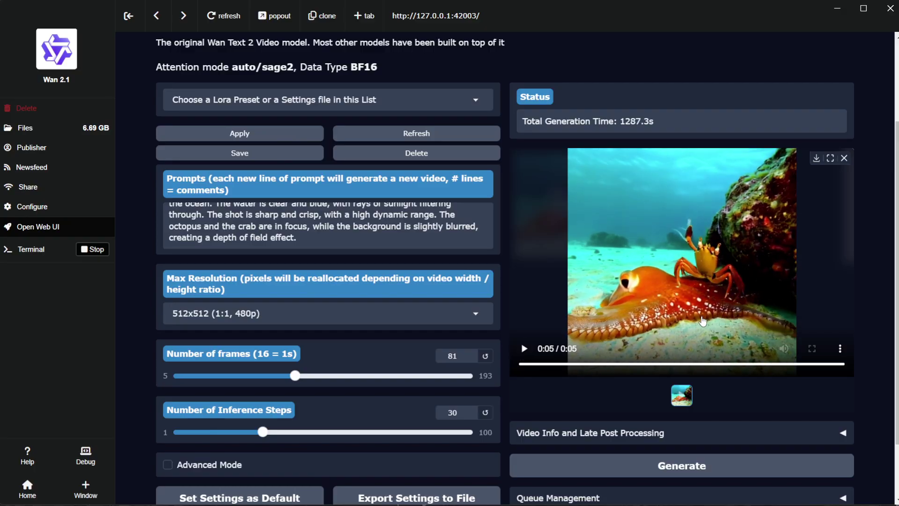
{"action": "left_click", "coordinate": [524, 348]}
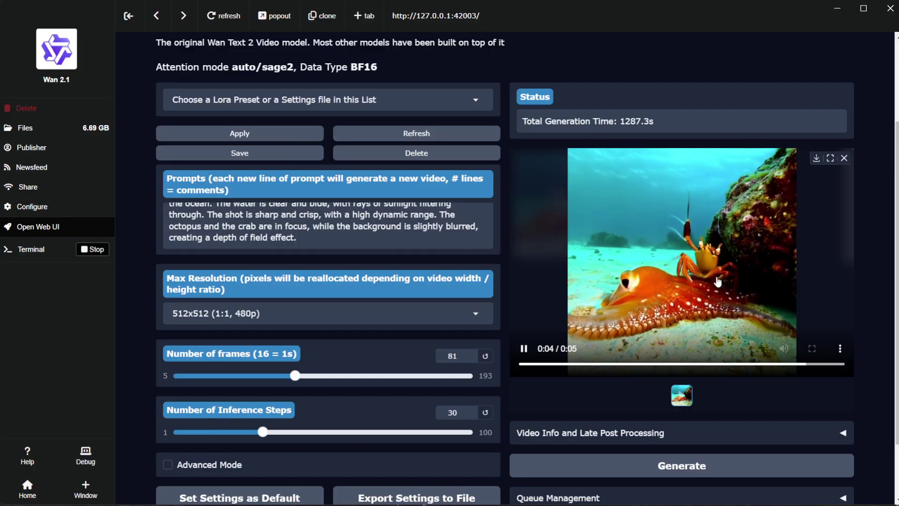
{"action": "scroll", "coordinate": [675, 302], "scroll_direction": "up", "scroll_amount": 1}
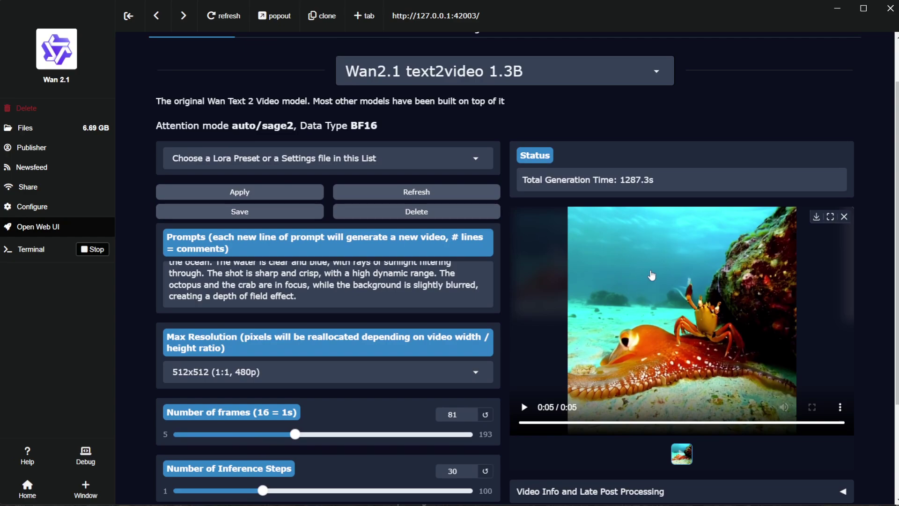
{"action": "left_click", "coordinate": [301, 299]}
{"action": "left_click_drag", "start_coordinate": [302, 299], "coordinate": [165, 262]}
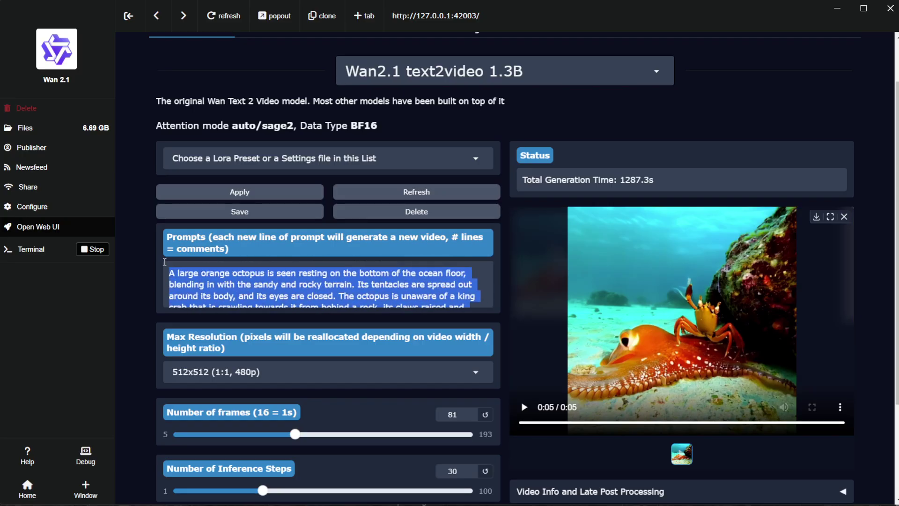
{"action": "left_click", "coordinate": [292, 295]}
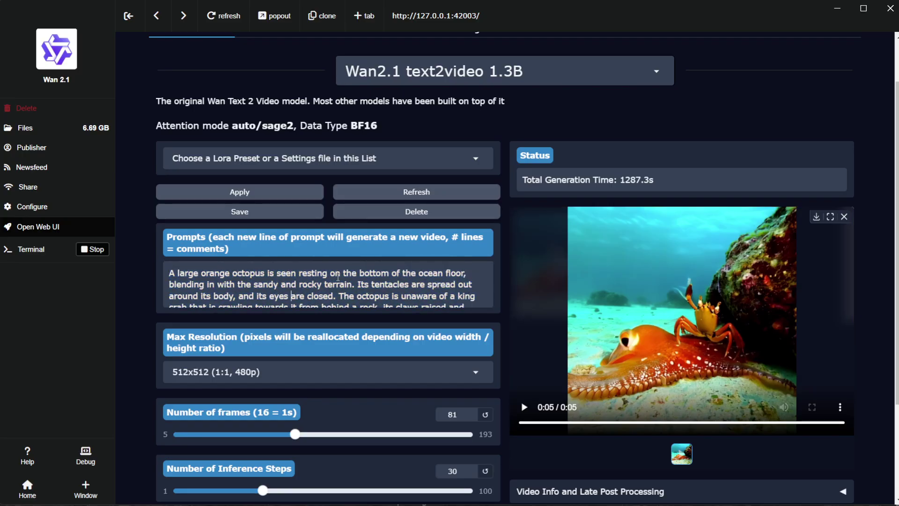